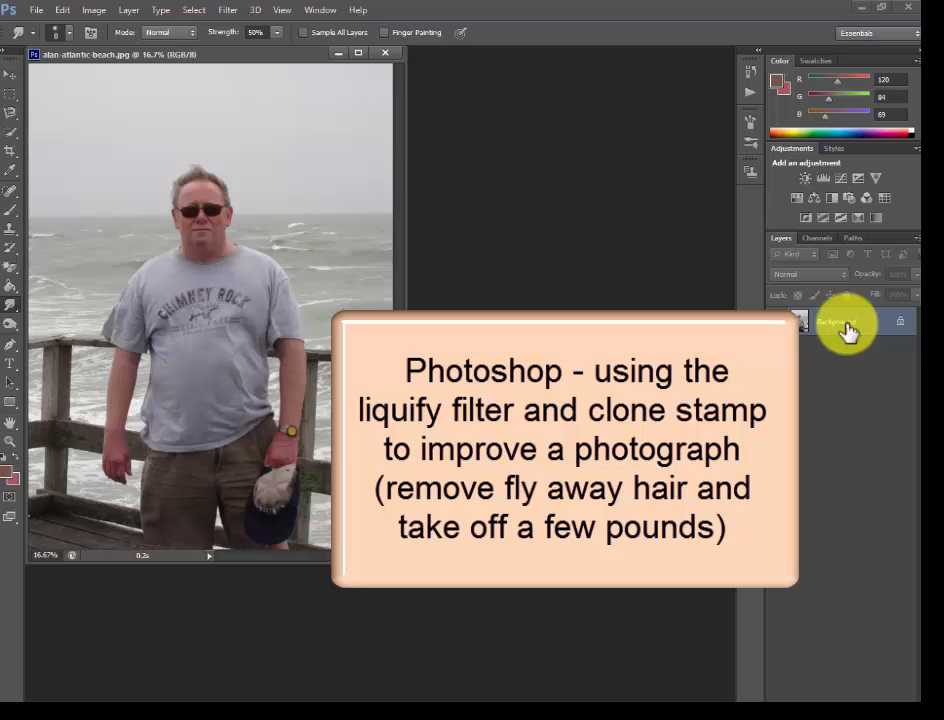
Duplicate the Background layer of the beach photo and enlarge the document window.
{"action": "key", "text": "ctrl+j"}
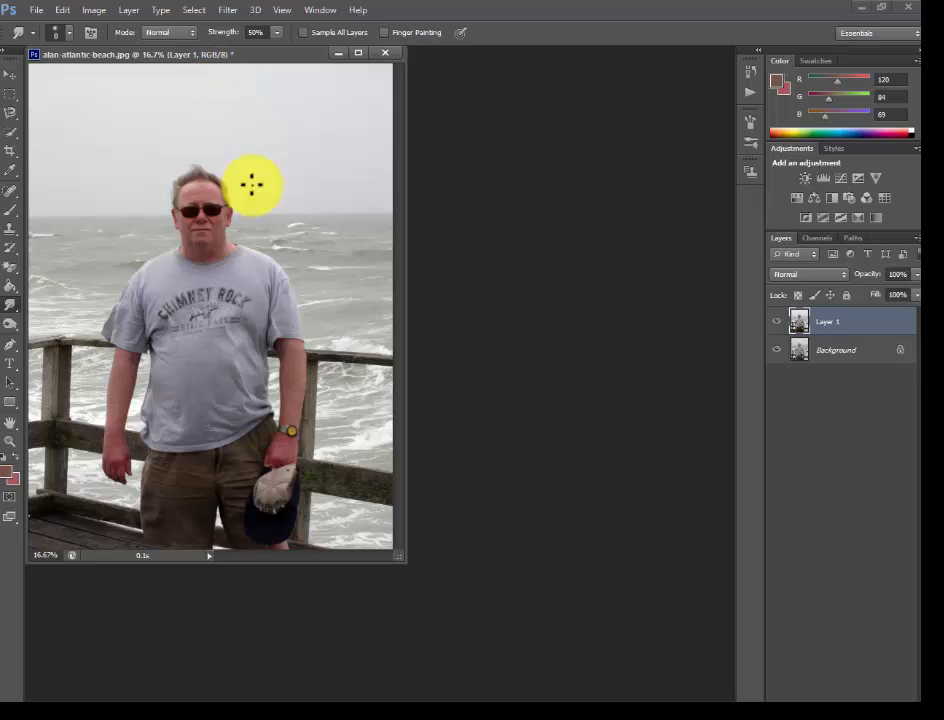
{"action": "key", "text": "ctrl+plus"}
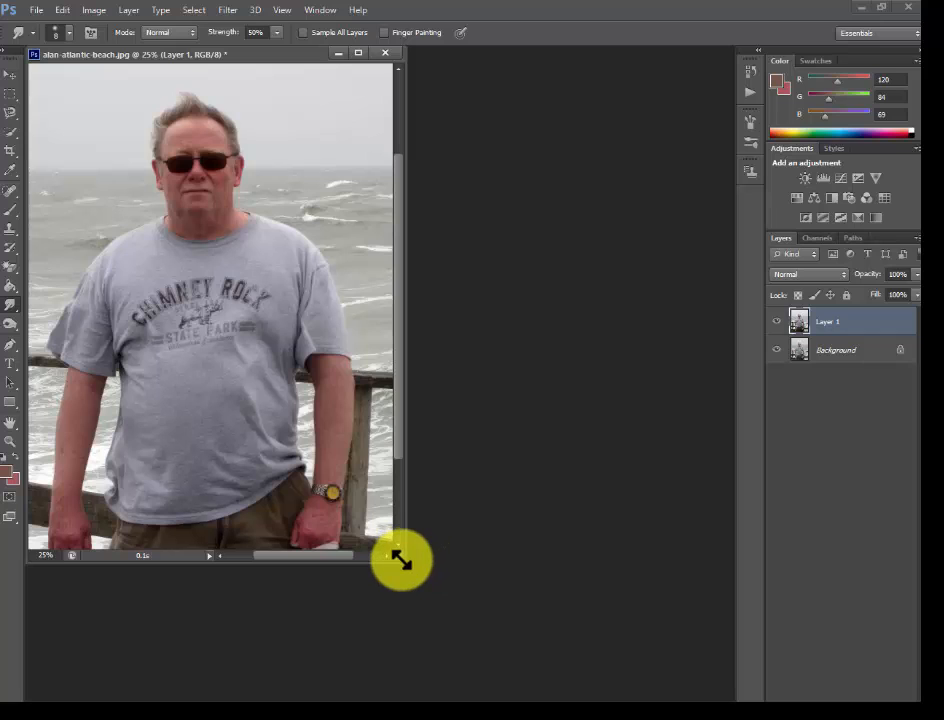
{"action": "left_click_drag", "start_coordinate": [407, 563], "coordinate": [590, 700]}
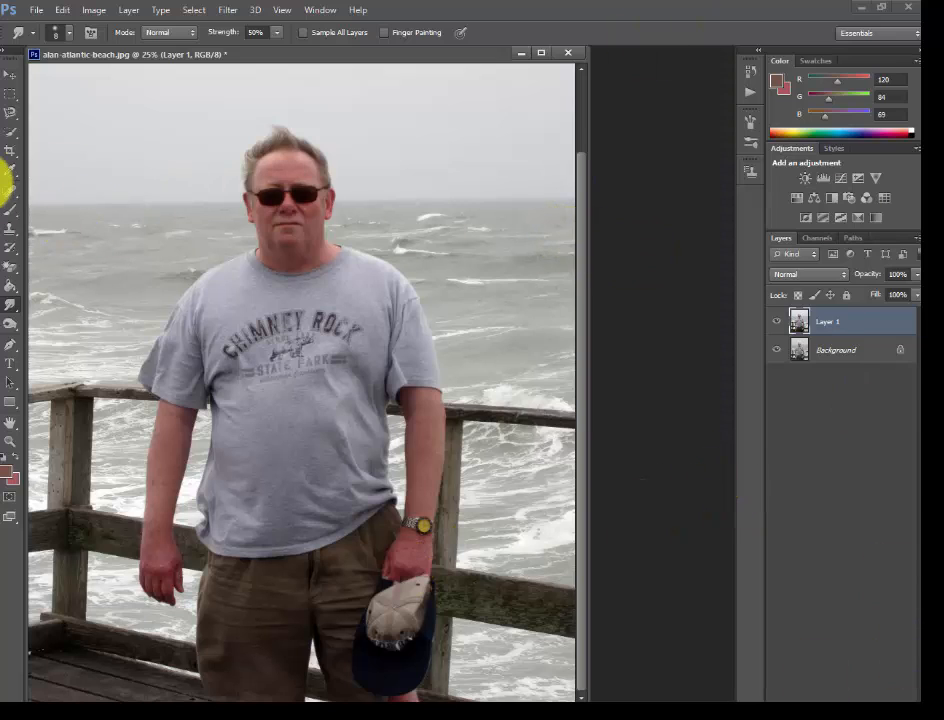
Use the Clone Stamp with a 150 px brush to cover the flyaway hair on top of the head with sky.
{"action": "left_click", "coordinate": [8, 231]}
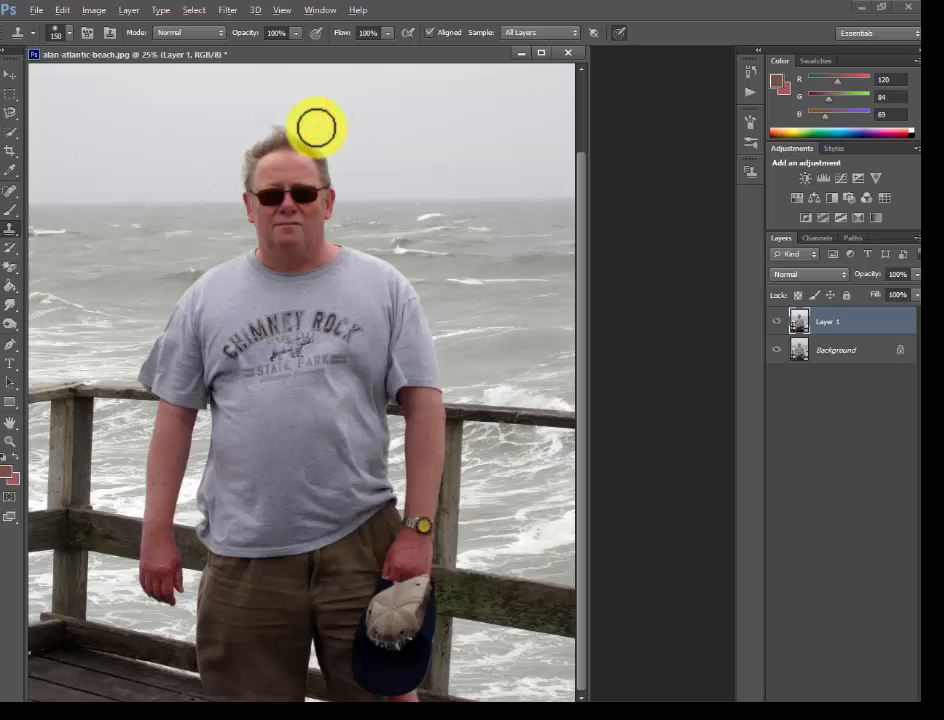
{"action": "mouse_move", "coordinate": [317, 128]}
{"action": "left_mouse_down"}
{"action": "mouse_move", "coordinate": [291, 134]}
{"action": "mouse_move", "coordinate": [298, 126]}
{"action": "mouse_move", "coordinate": [268, 125]}
{"action": "left_mouse_up"}
{"action": "left_click", "coordinate": [263, 126]}
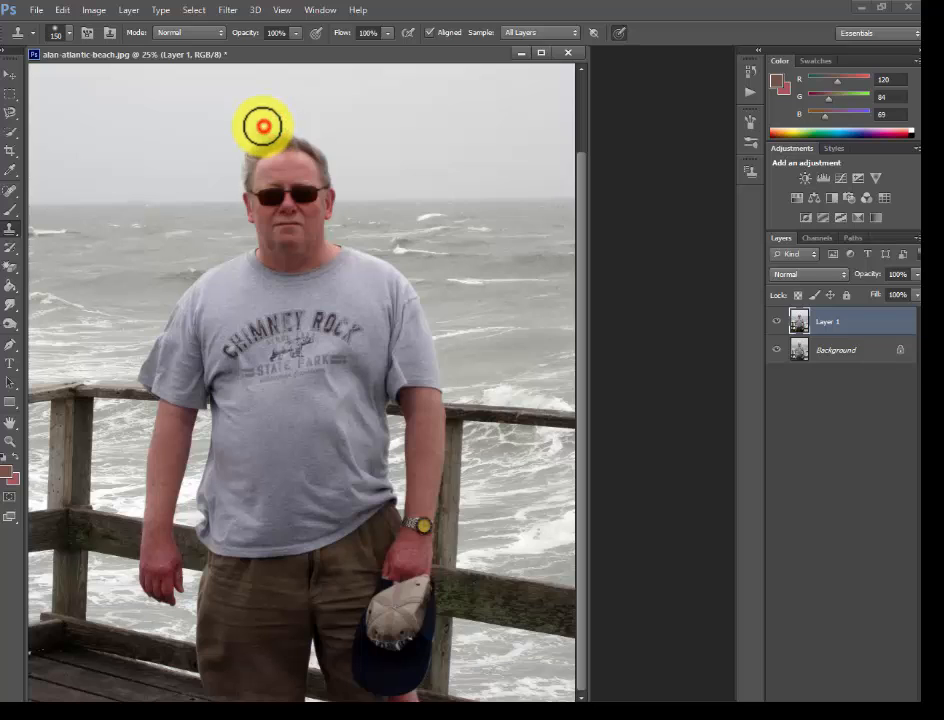
{"action": "left_click", "coordinate": [230, 126]}
{"action": "left_click", "coordinate": [247, 128]}
{"action": "left_click", "coordinate": [254, 127]}
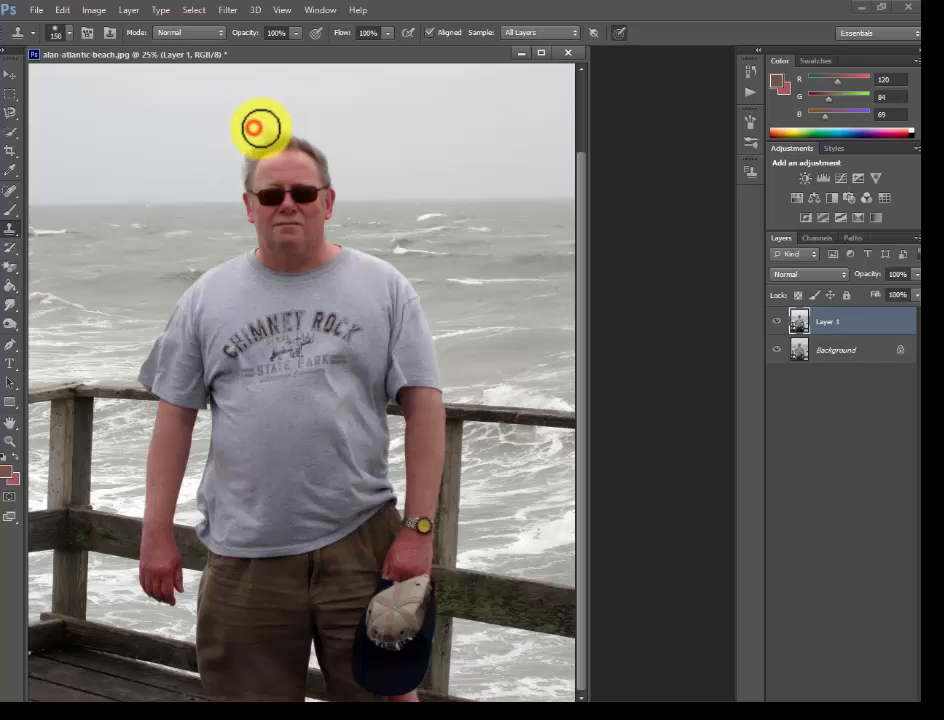
{"action": "left_click", "coordinate": [263, 129]}
{"action": "left_click", "coordinate": [268, 129]}
{"action": "left_click", "coordinate": [278, 124]}
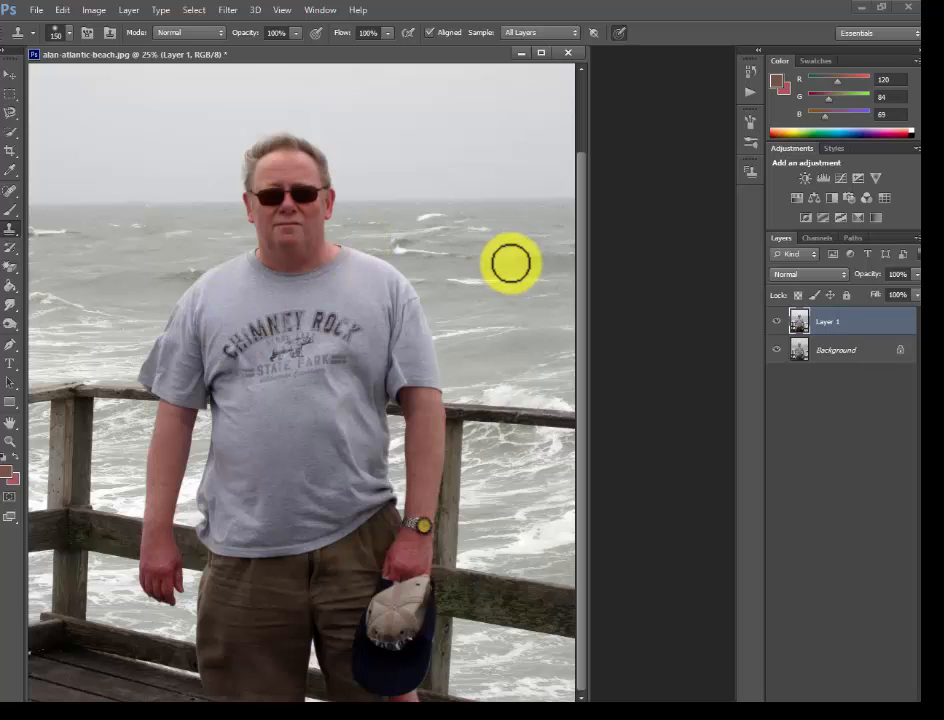
Open the Liquify filter on Layer 1 and bring the torso into close view.
{"action": "left_click", "coordinate": [228, 12]}
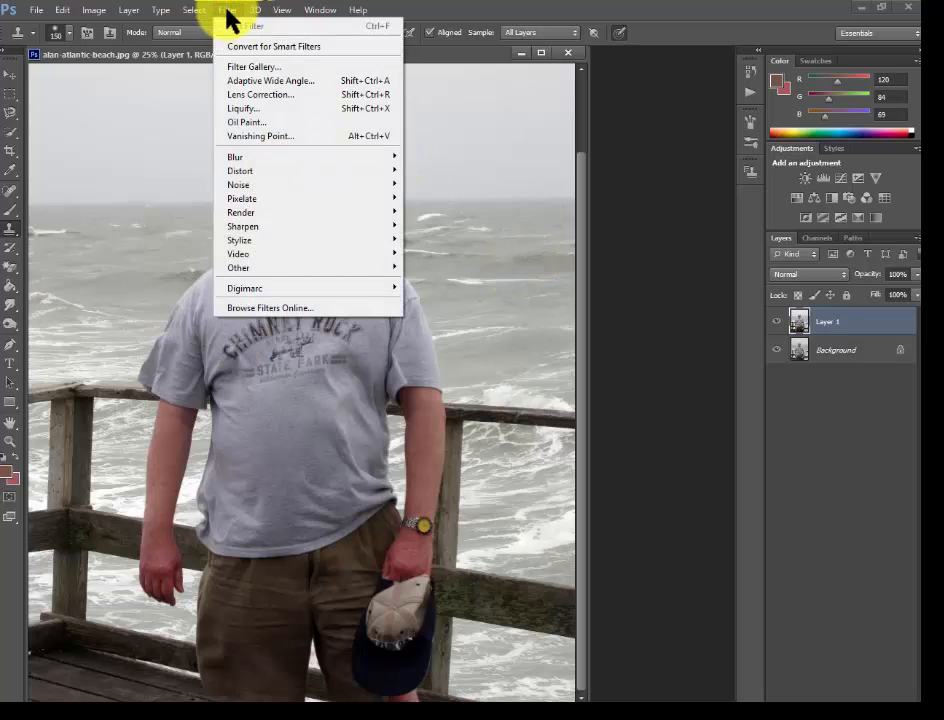
{"action": "left_click", "coordinate": [281, 110]}
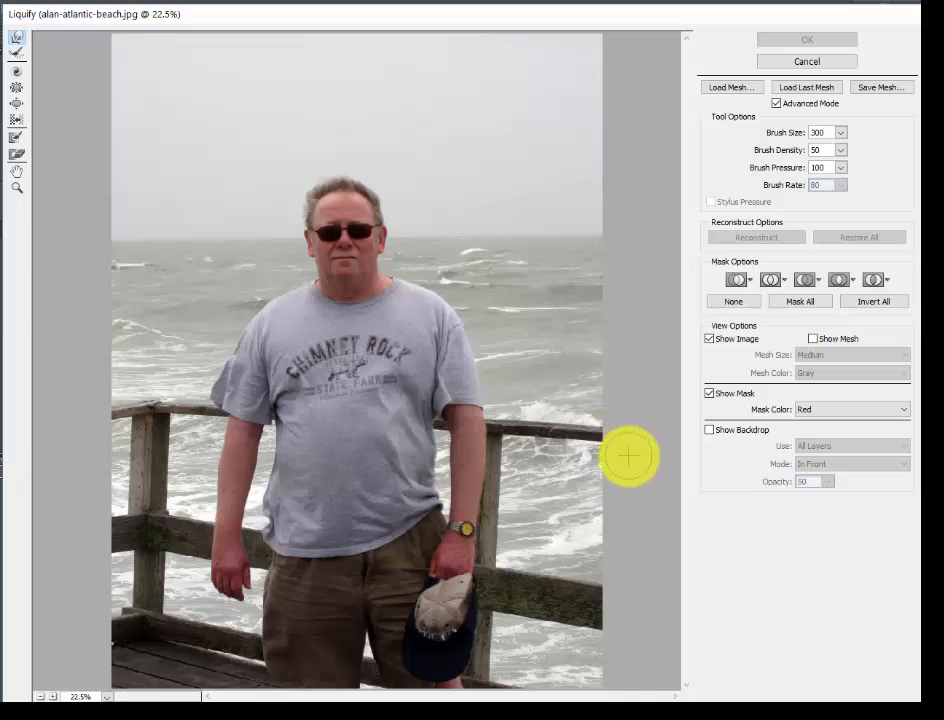
{"action": "key", "text": "ctrl+plus"}
{"action": "key", "text": "ctrl+plus"}
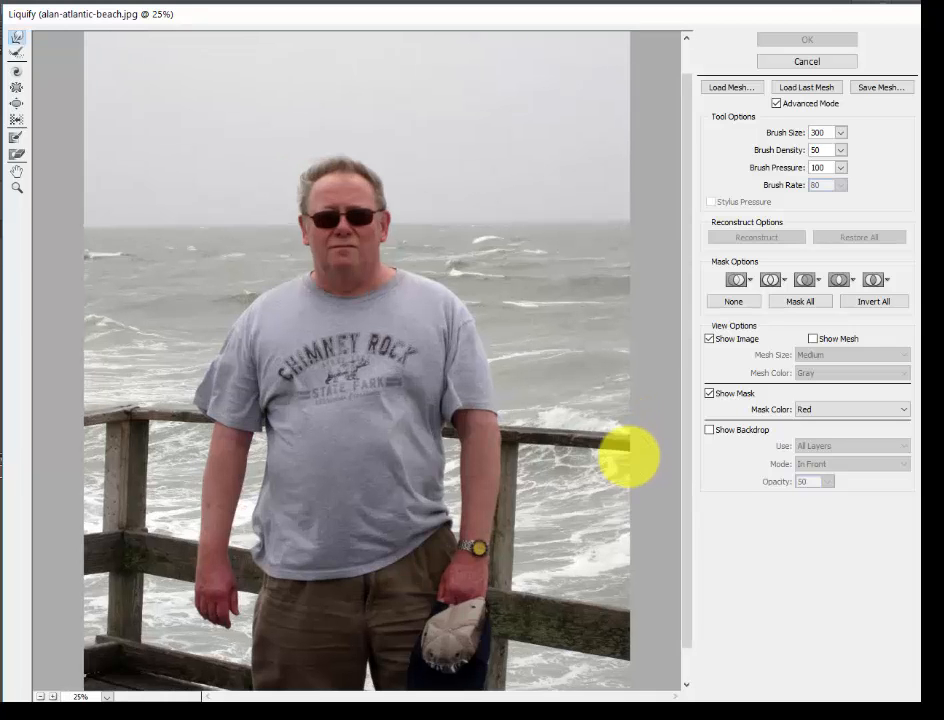
{"action": "key", "text": "ctrl+plus"}
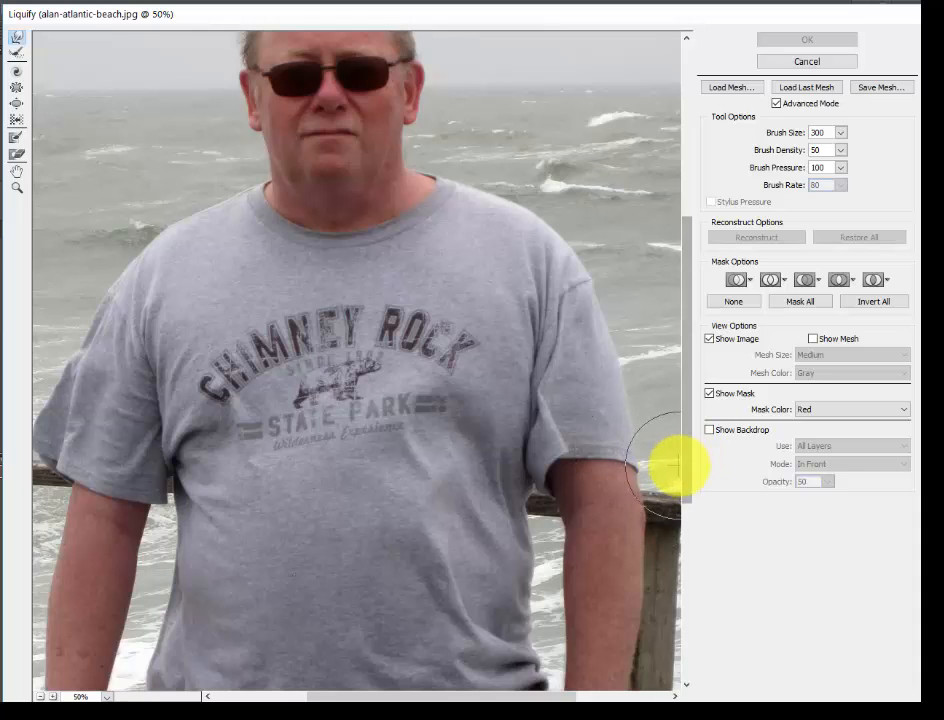
{"action": "left_click_drag", "start_coordinate": [689, 458], "coordinate": [691, 516]}
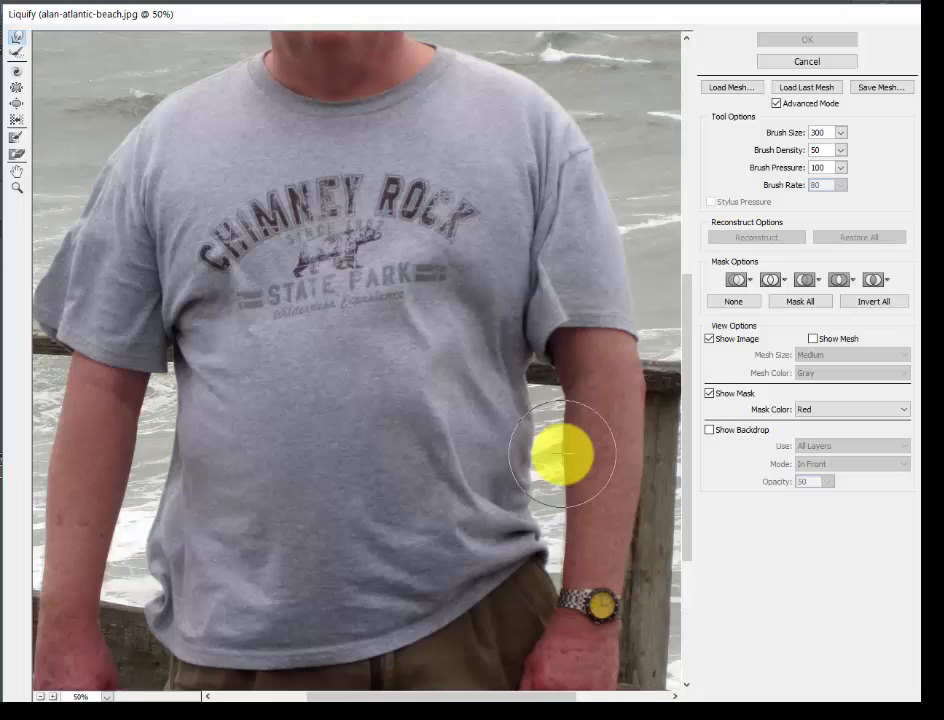
Try a warp brush size of 600 in Liquify and return it to 300.
{"action": "key", "text": "bracketright"}
{"action": "key", "text": "bracketright"}
{"action": "key", "text": "bracketright"}
{"action": "key", "text": "bracketright"}
{"action": "key", "text": "bracketright"}
{"action": "key", "text": "bracketright"}
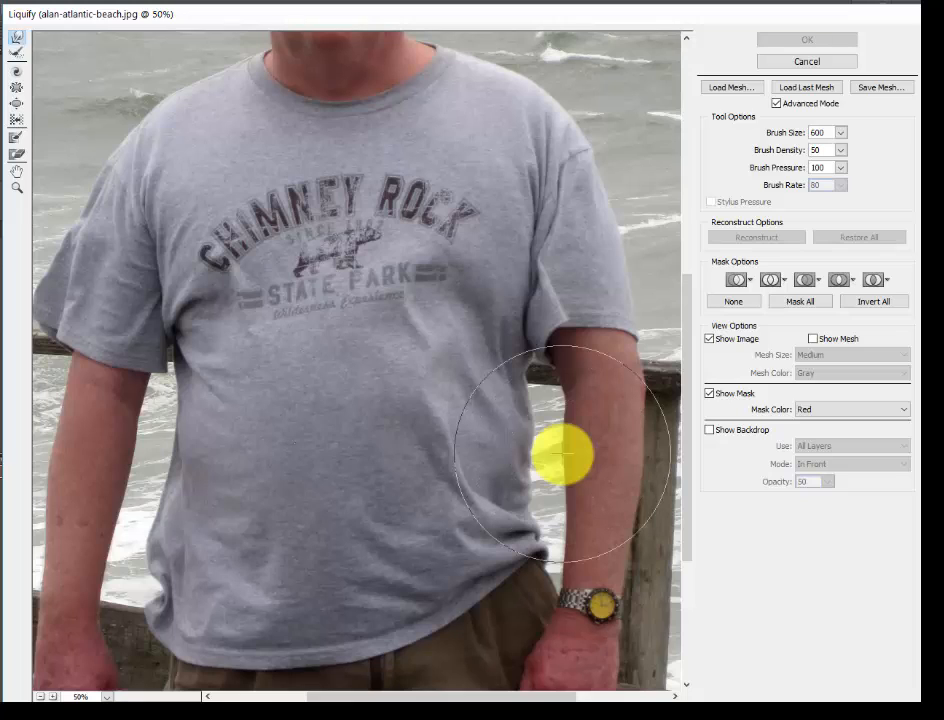
{"action": "key", "text": "bracketleft"}
{"action": "key", "text": "bracketleft"}
{"action": "key", "text": "bracketleft"}
{"action": "key", "text": "bracketleft"}
{"action": "key", "text": "bracketleft"}
{"action": "key", "text": "bracketleft"}
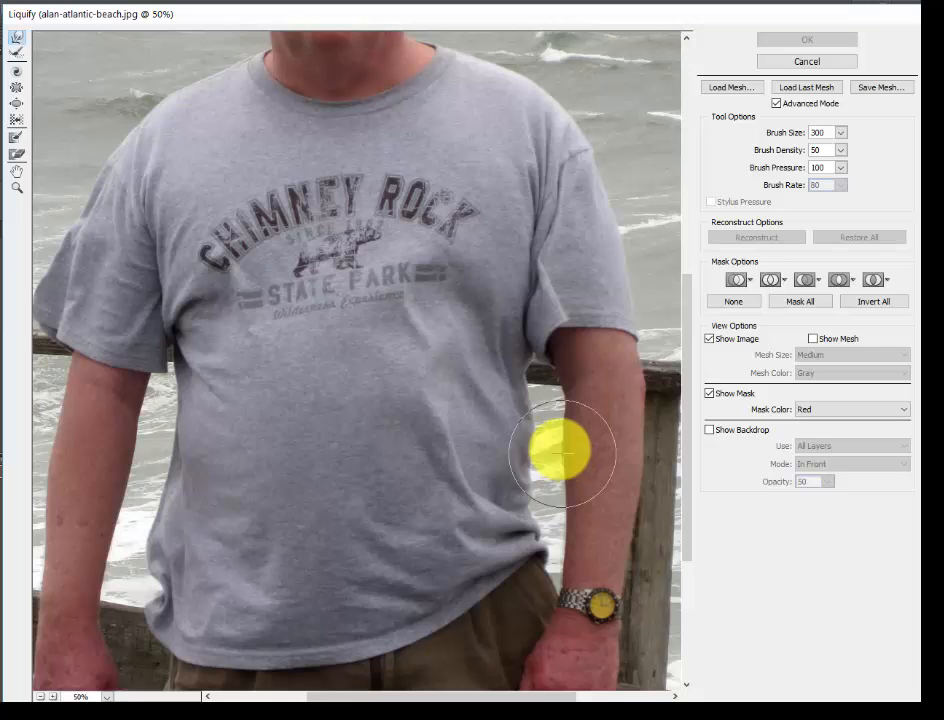
Push both sides of the shirt inward with the Liquify warp brush at size 300 to slim the waist.
{"action": "mouse_move", "coordinate": [546, 420]}
{"action": "left_mouse_down"}
{"action": "mouse_move", "coordinate": [527, 463]}
{"action": "mouse_move", "coordinate": [531, 526]}
{"action": "left_mouse_up"}
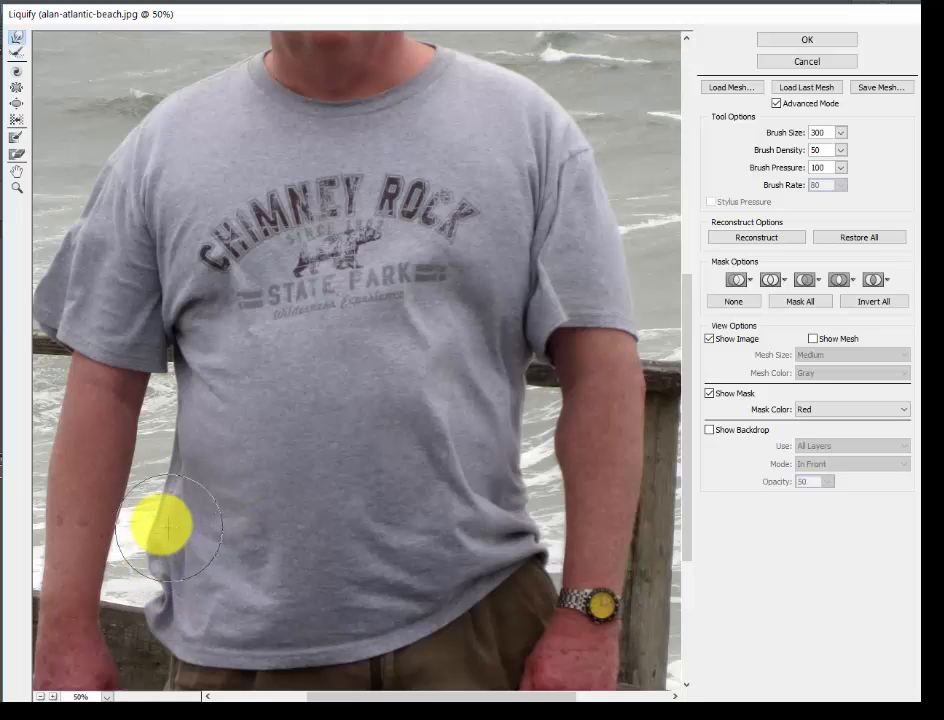
{"action": "mouse_move", "coordinate": [141, 528]}
{"action": "left_mouse_down"}
{"action": "mouse_move", "coordinate": [162, 534]}
{"action": "mouse_move", "coordinate": [173, 499]}
{"action": "mouse_move", "coordinate": [182, 503]}
{"action": "mouse_move", "coordinate": [180, 447]}
{"action": "left_mouse_up"}
{"action": "mouse_move", "coordinate": [156, 554]}
{"action": "left_mouse_down"}
{"action": "mouse_move", "coordinate": [162, 545]}
{"action": "mouse_move", "coordinate": [166, 583]}
{"action": "left_mouse_up"}
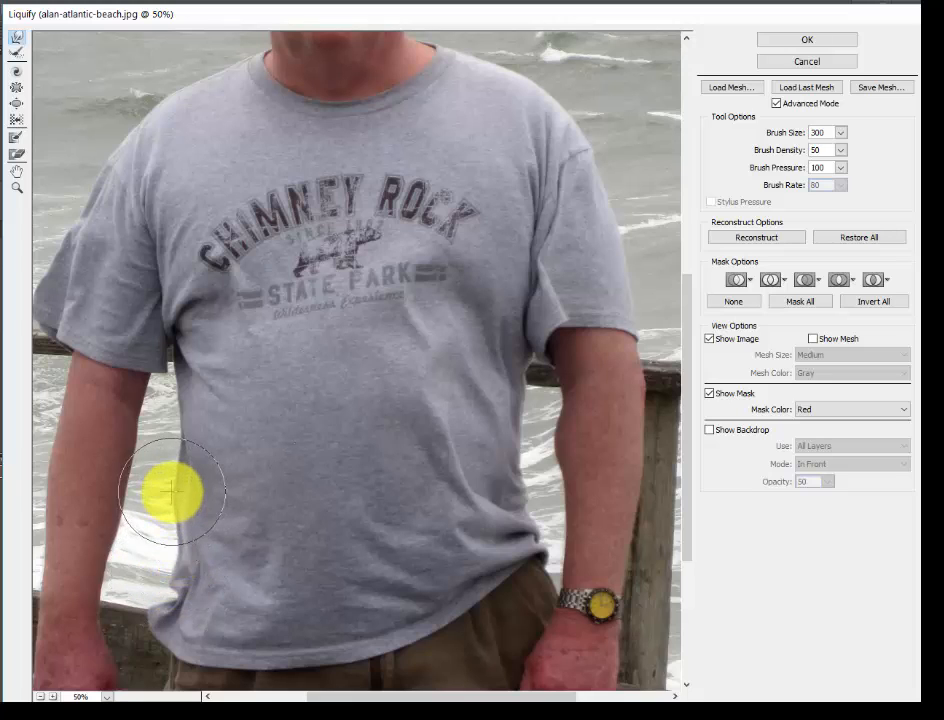
{"action": "mouse_move", "coordinate": [172, 492]}
{"action": "left_mouse_down"}
{"action": "mouse_move", "coordinate": [183, 500]}
{"action": "mouse_move", "coordinate": [184, 582]}
{"action": "left_mouse_up"}
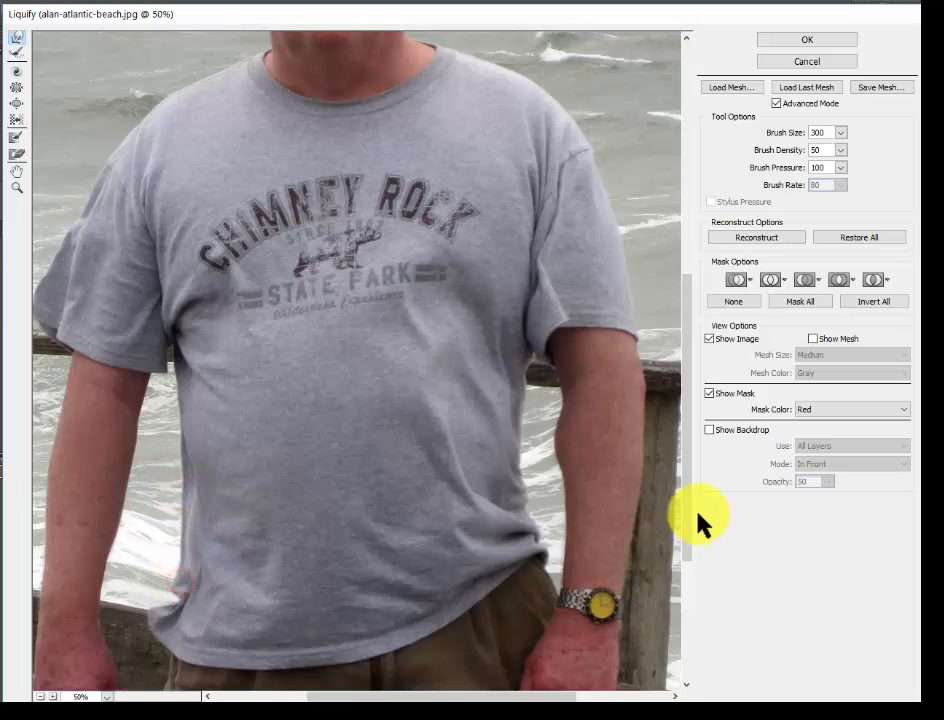
{"action": "left_click_drag", "start_coordinate": [552, 447], "coordinate": [569, 436]}
Warp the jaw and neck edges inward on both sides and reshape both shoulders of the shirt.
{"action": "left_click_drag", "start_coordinate": [686, 300], "coordinate": [686, 203]}
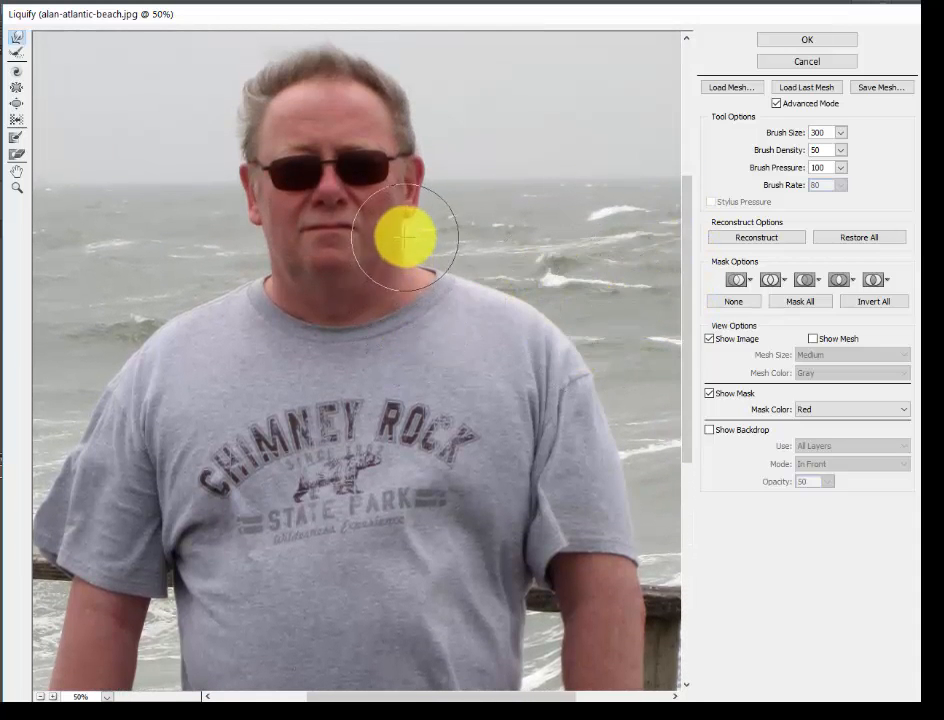
{"action": "left_click_drag", "start_coordinate": [404, 236], "coordinate": [412, 263]}
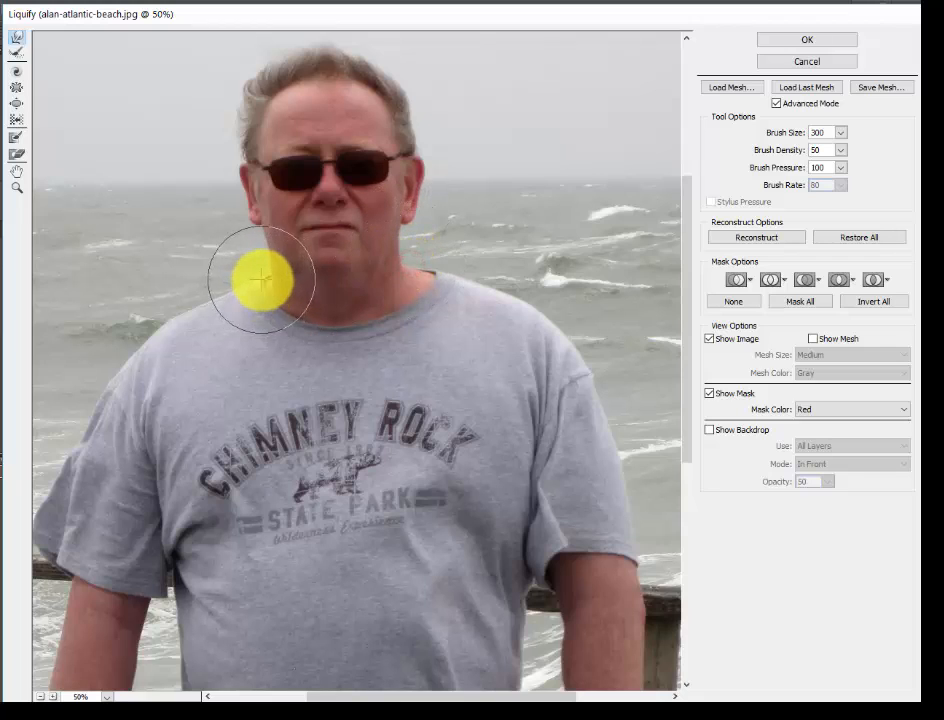
{"action": "left_click_drag", "start_coordinate": [263, 280], "coordinate": [271, 280]}
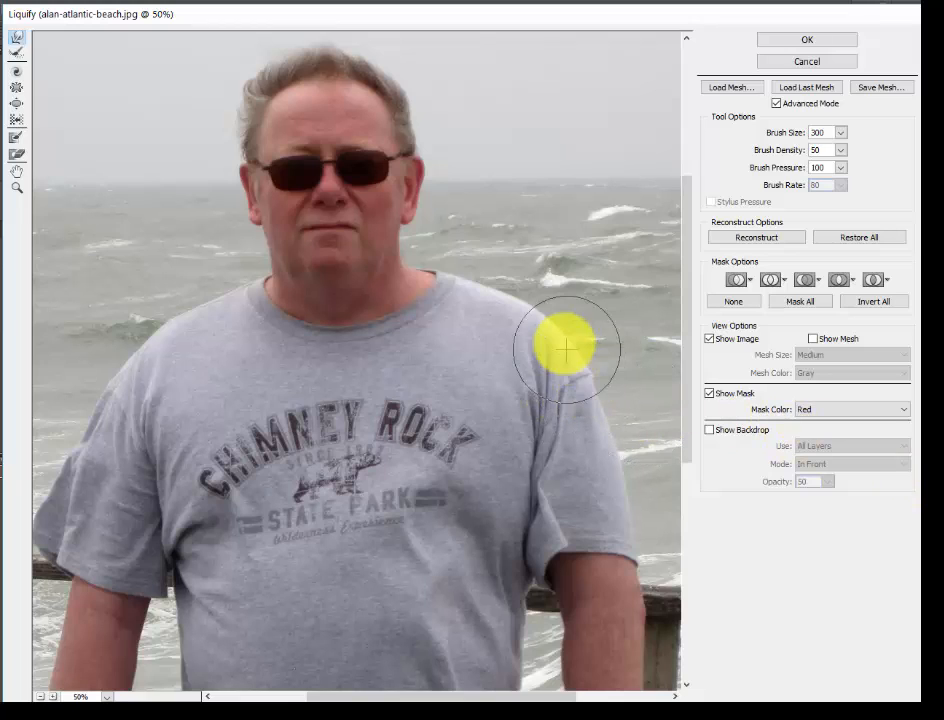
{"action": "left_click_drag", "start_coordinate": [539, 312], "coordinate": [558, 334]}
{"action": "mouse_move", "coordinate": [188, 340]}
{"action": "left_mouse_down"}
{"action": "mouse_move", "coordinate": [147, 350]}
{"action": "mouse_move", "coordinate": [137, 368]}
{"action": "left_mouse_up"}
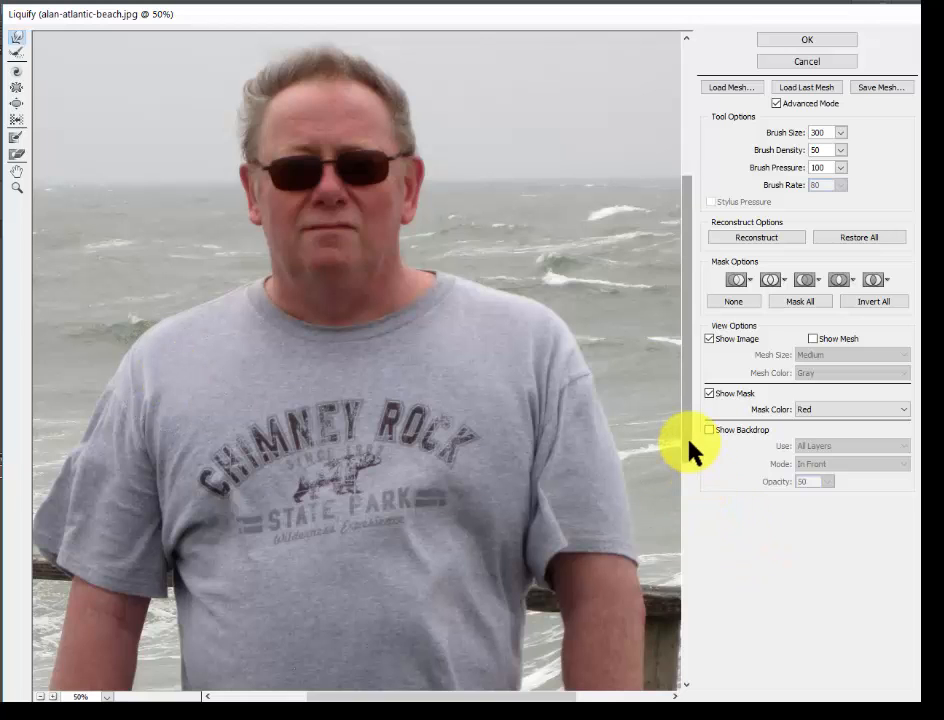
Try pulling the shoulder on the watch-arm side outward with a warp stroke, and undo it.
{"action": "mouse_move", "coordinate": [685, 437]}
{"action": "left_mouse_down"}
{"action": "mouse_move", "coordinate": [722, 672]}
{"action": "mouse_move", "coordinate": [735, 459]}
{"action": "left_mouse_up"}
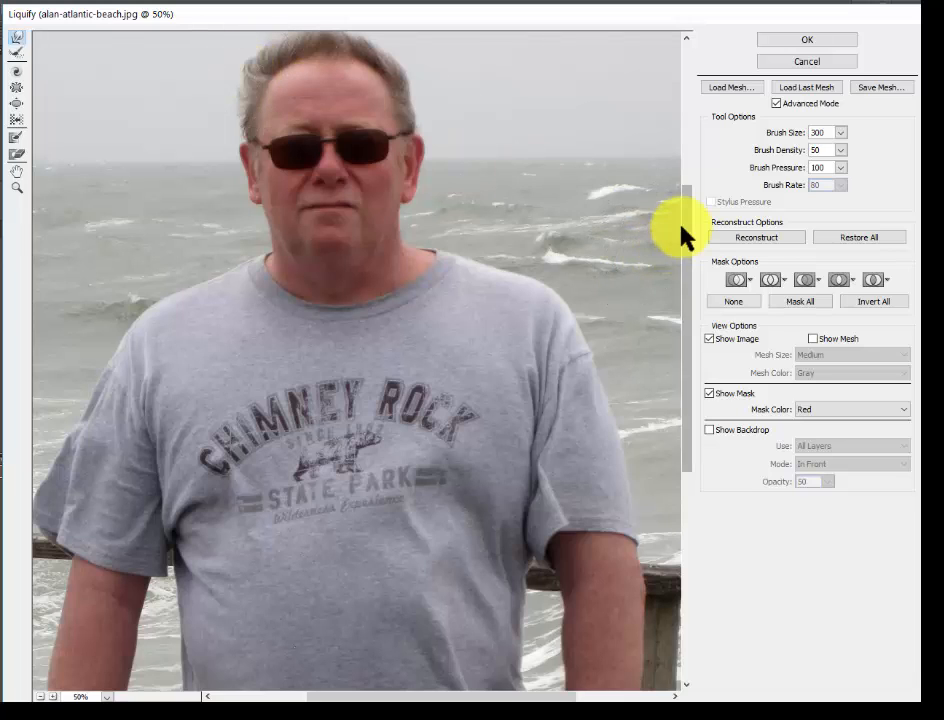
{"action": "left_click_drag", "start_coordinate": [685, 236], "coordinate": [687, 164]}
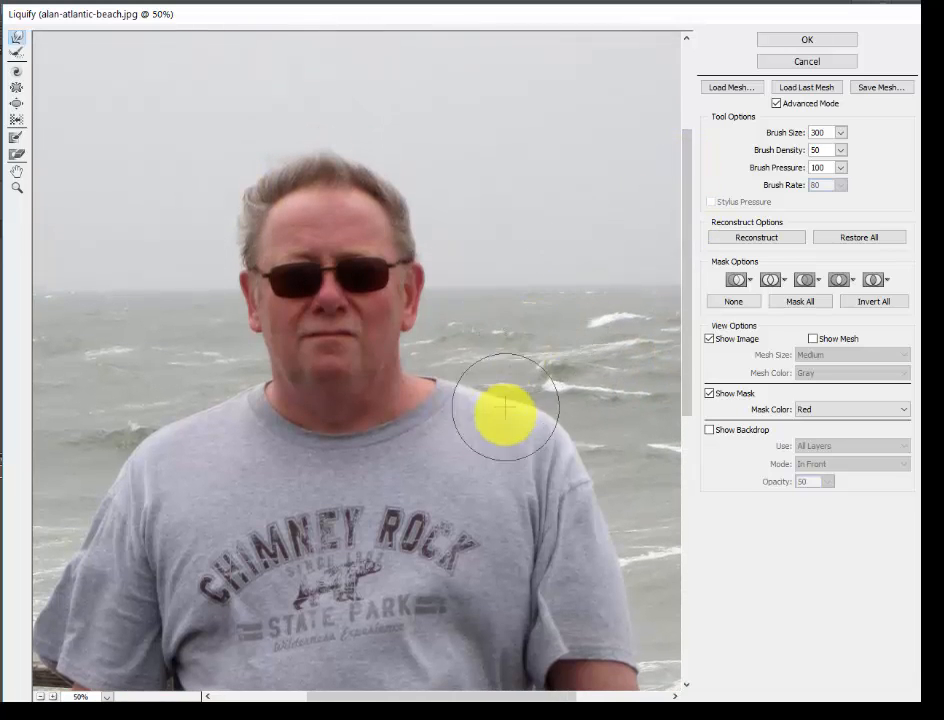
{"action": "mouse_move", "coordinate": [508, 402]}
{"action": "left_mouse_down"}
{"action": "mouse_move", "coordinate": [550, 341]}
{"action": "mouse_move", "coordinate": [571, 360]}
{"action": "mouse_move", "coordinate": [567, 370]}
{"action": "left_mouse_up"}
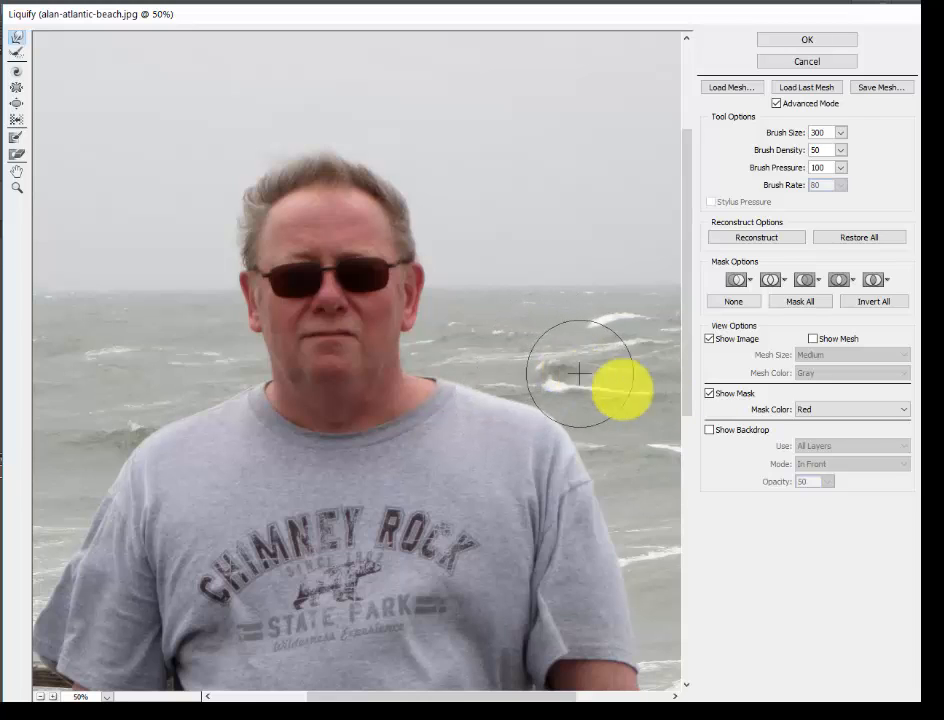
{"action": "key", "text": "ctrl+z"}
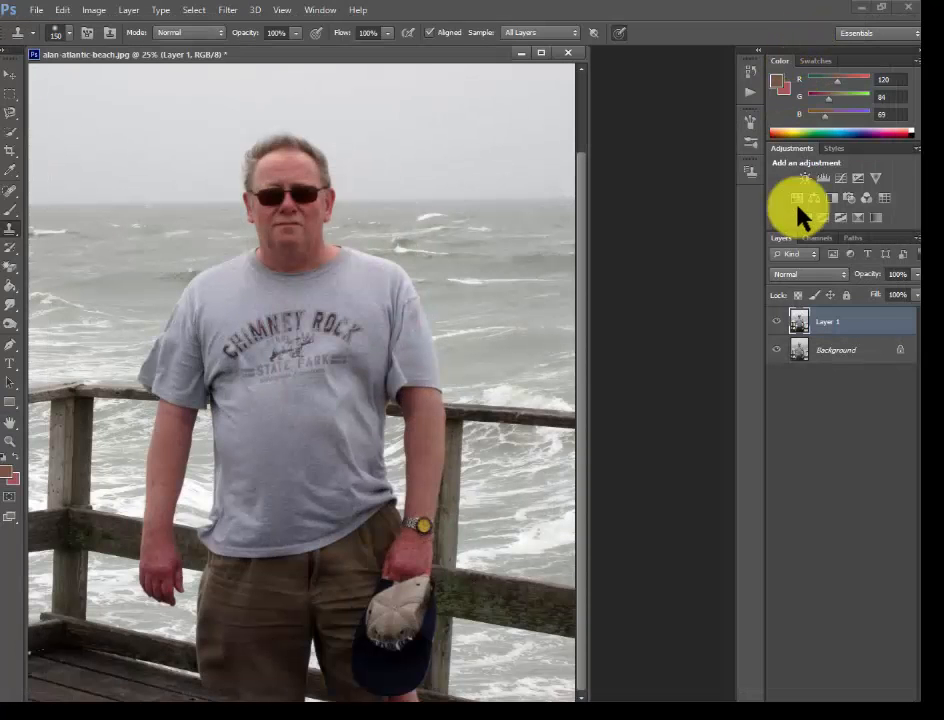
Compare the retouched Layer 1 with the original Background by hiding and showing Layer 1.
{"action": "left_click", "coordinate": [773, 320]}
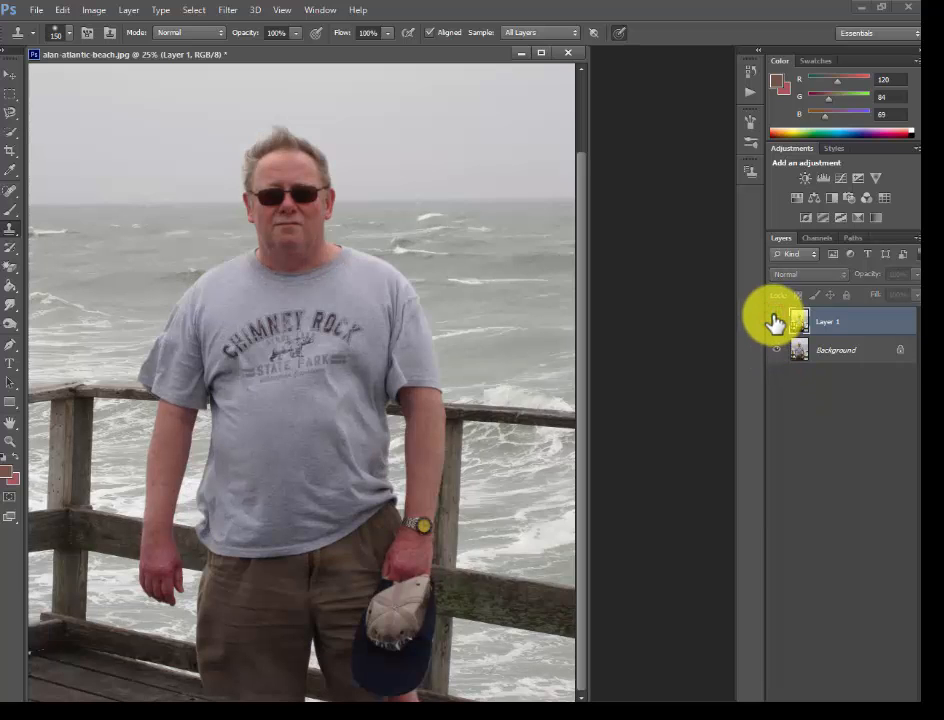
{"action": "left_click", "coordinate": [774, 320]}
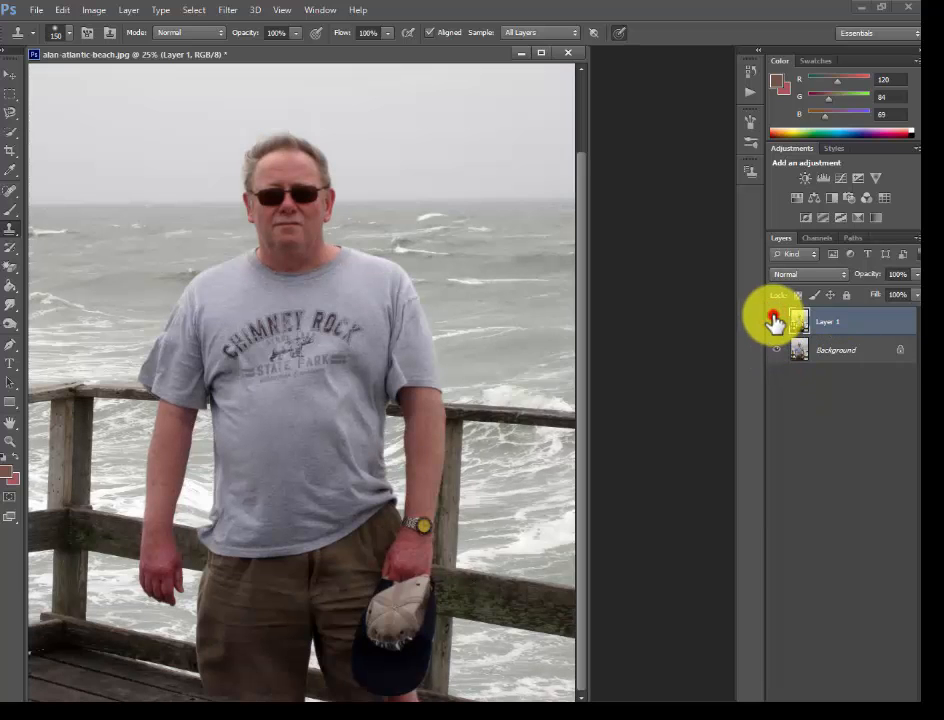
{"action": "left_click", "coordinate": [773, 320]}
{"action": "left_click", "coordinate": [773, 320]}
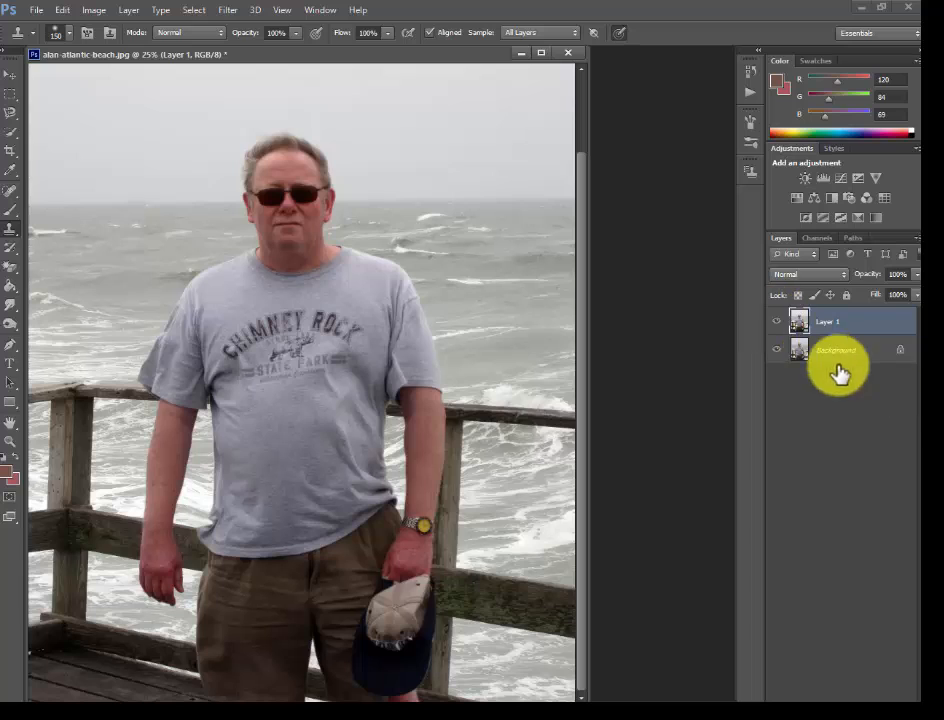
Open a Levels adjustment on Layer 1 and set the Red channel's midtone input level to 1.08.
{"action": "left_click", "coordinate": [853, 327]}
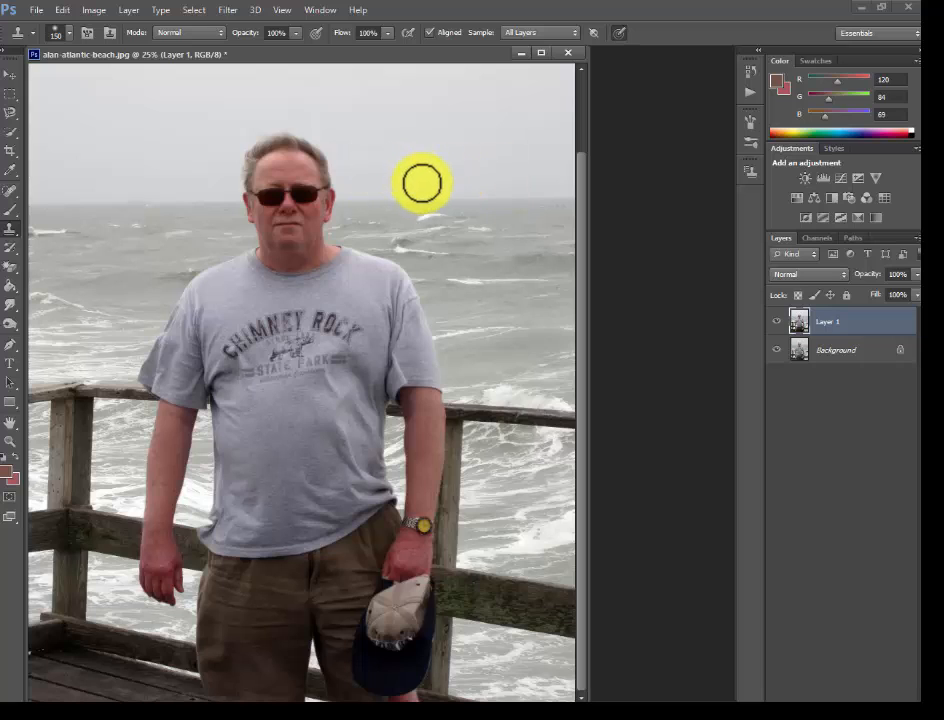
{"action": "left_click", "coordinate": [89, 14]}
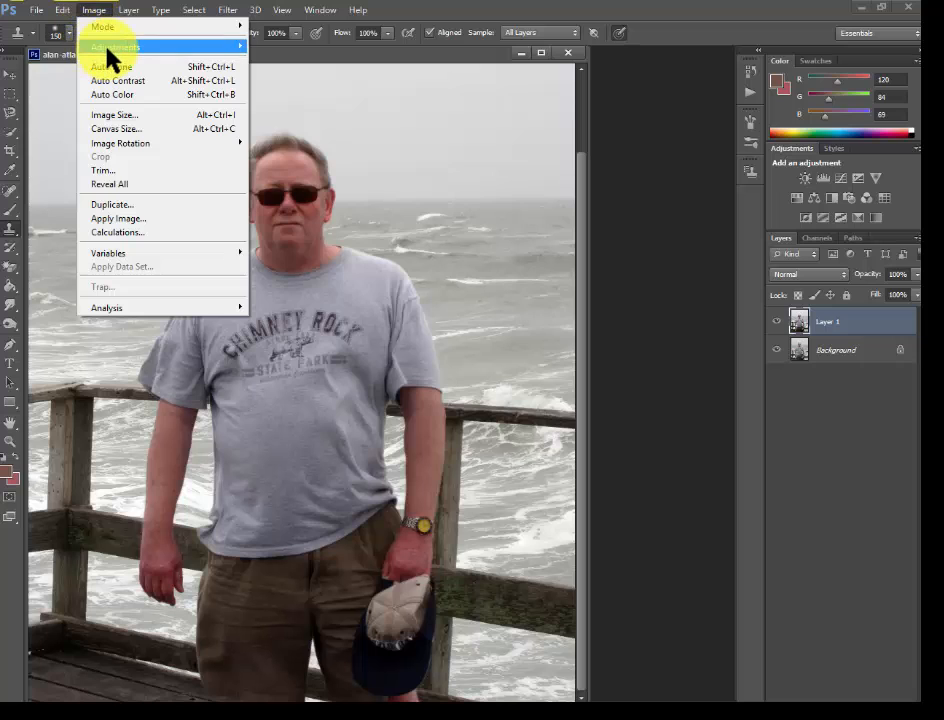
{"action": "mouse_move", "coordinate": [106, 48]}
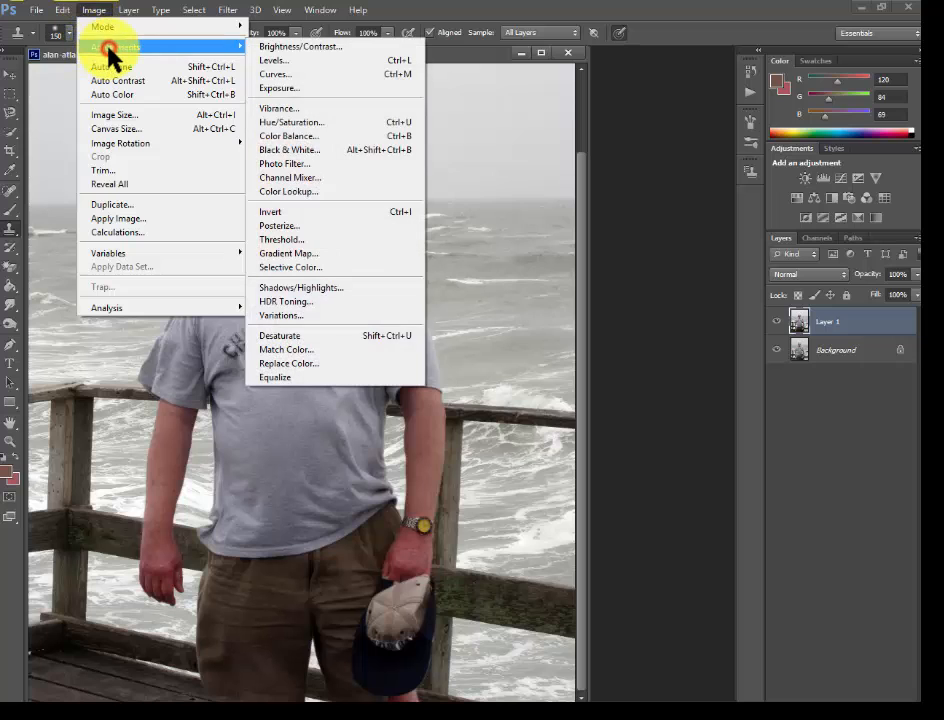
{"action": "left_click", "coordinate": [320, 62]}
{"action": "left_click", "coordinate": [563, 443]}
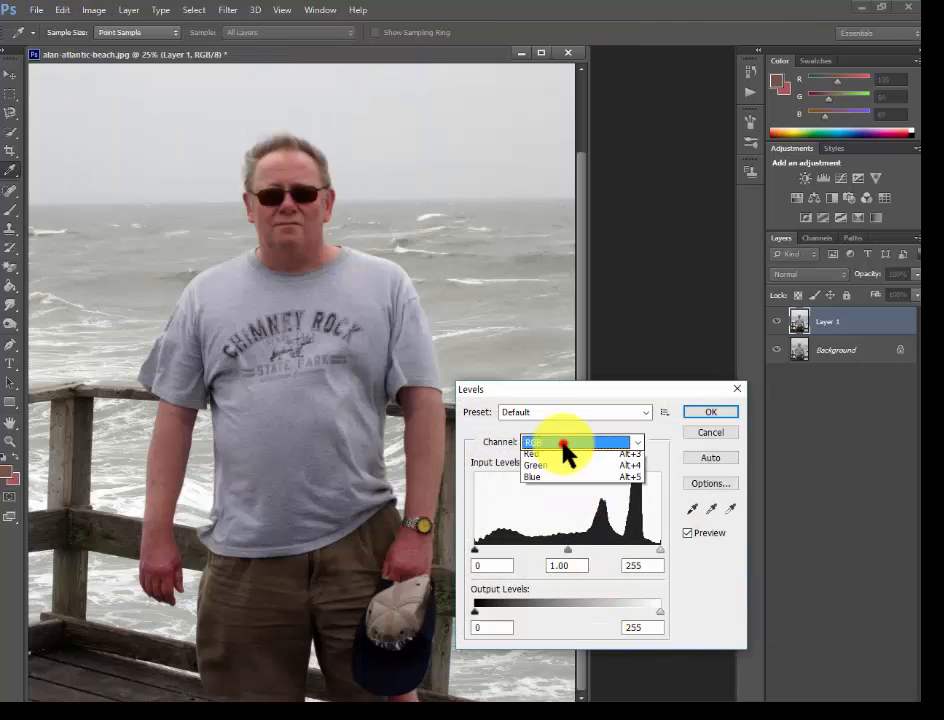
{"action": "left_click", "coordinate": [558, 453]}
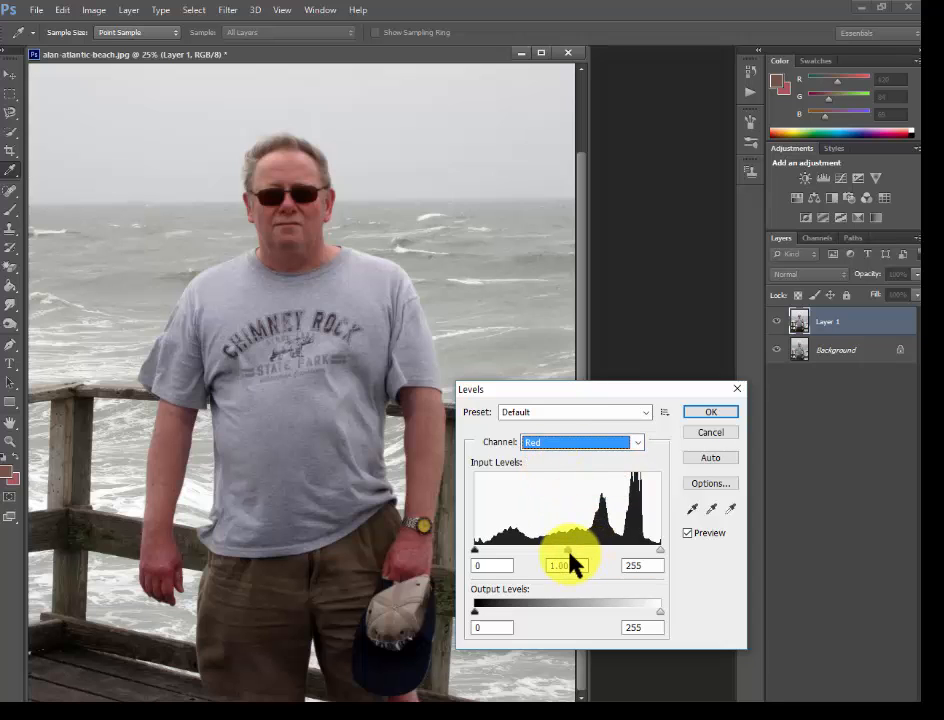
{"action": "mouse_move", "coordinate": [569, 553]}
{"action": "left_mouse_down"}
{"action": "mouse_move", "coordinate": [577, 558]}
{"action": "mouse_move", "coordinate": [558, 552]}
{"action": "mouse_move", "coordinate": [561, 542]}
{"action": "left_mouse_up"}
Set the Green channel's midtone input level to 1.06 in the Levels adjustment.
{"action": "left_click", "coordinate": [541, 441]}
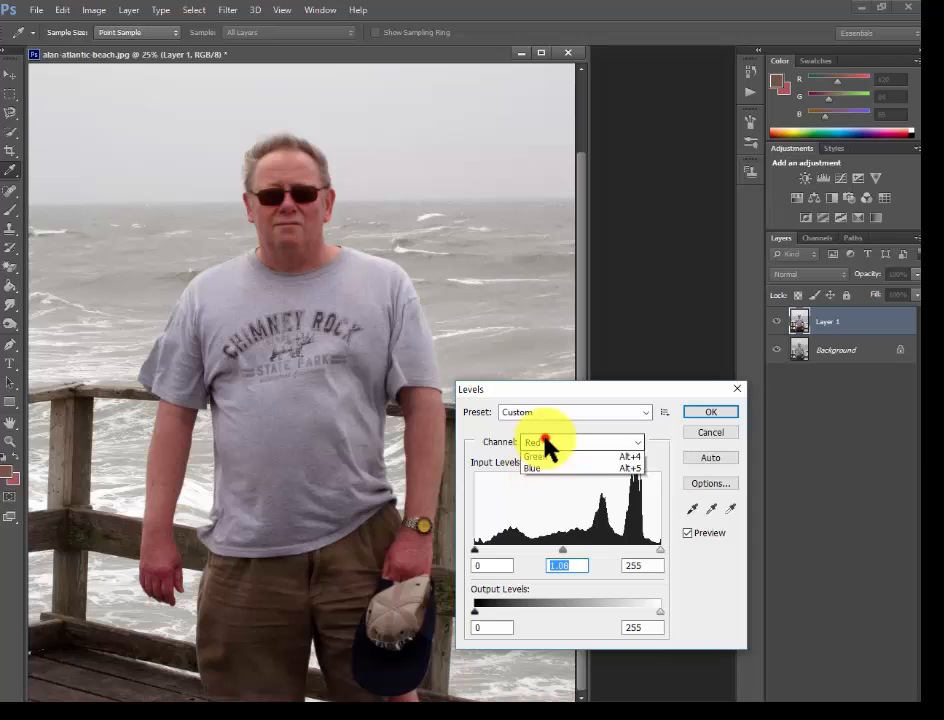
{"action": "left_click", "coordinate": [539, 480]}
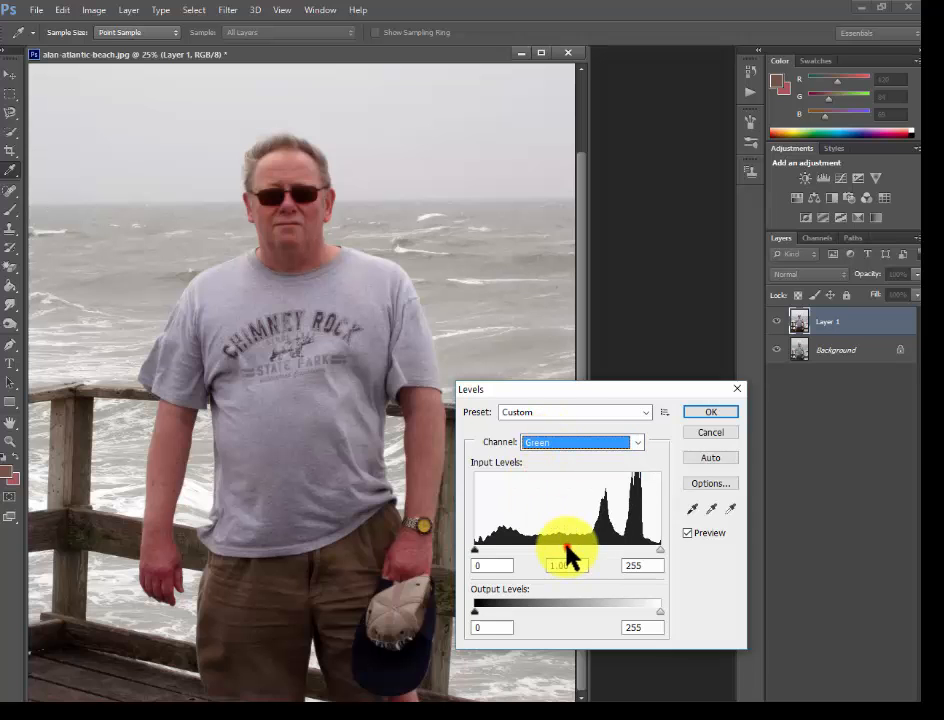
{"action": "mouse_move", "coordinate": [567, 550]}
{"action": "left_mouse_down"}
{"action": "mouse_move", "coordinate": [577, 548]}
{"action": "mouse_move", "coordinate": [552, 552]}
{"action": "mouse_move", "coordinate": [564, 542]}
{"action": "left_mouse_up"}
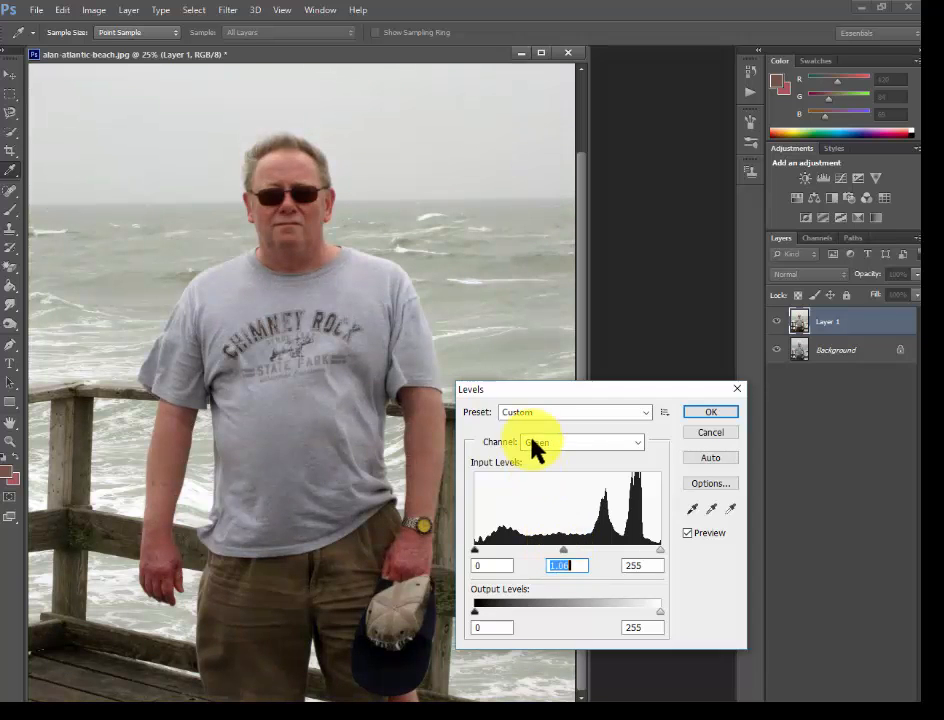
Reset the Blue channel's midtone input level to 1, and lower it slightly below 1.00 to warm the image.
{"action": "left_click", "coordinate": [541, 443]}
{"action": "left_click", "coordinate": [537, 500]}
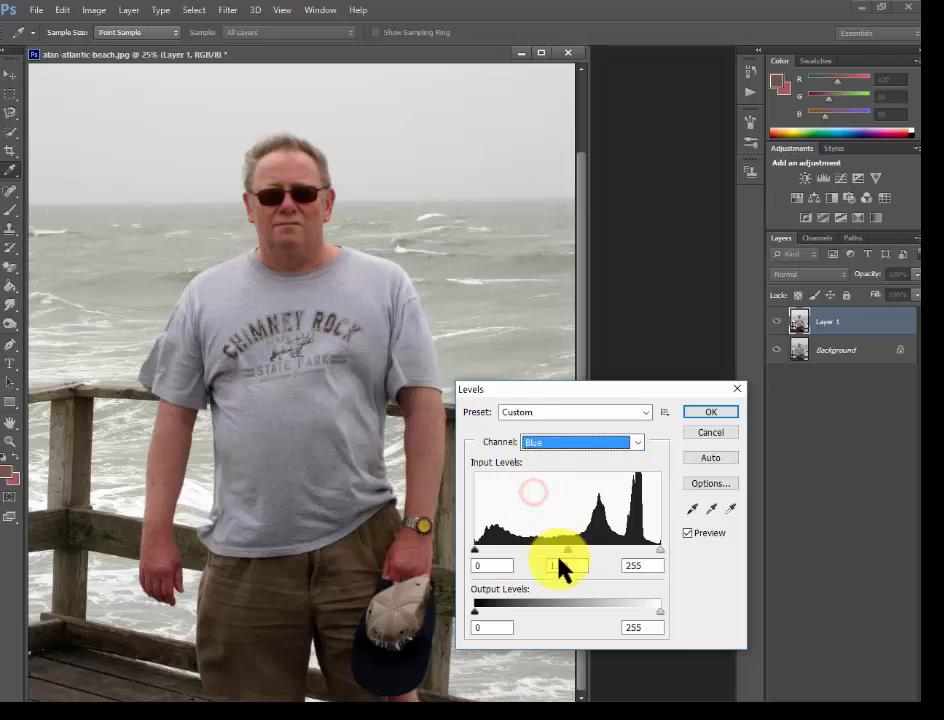
{"action": "mouse_move", "coordinate": [564, 550]}
{"action": "left_mouse_down"}
{"action": "mouse_move", "coordinate": [614, 553]}
{"action": "mouse_move", "coordinate": [615, 543]}
{"action": "mouse_move", "coordinate": [510, 543]}
{"action": "mouse_move", "coordinate": [561, 541]}
{"action": "left_mouse_up"}
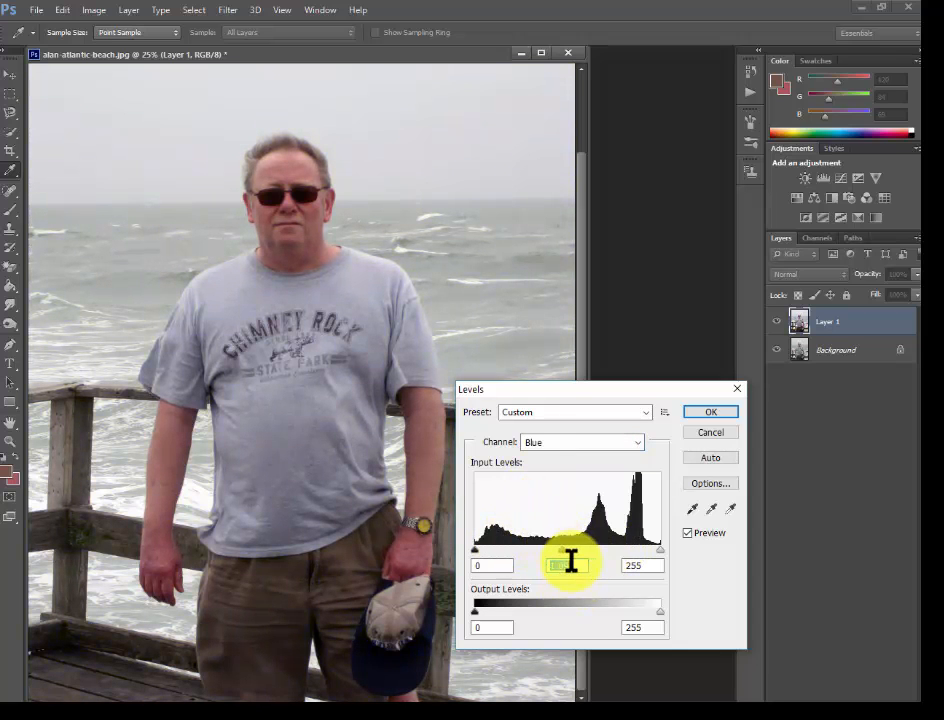
{"action": "double_click", "coordinate": [568, 563]}
{"action": "type", "text": "1"}
{"action": "mouse_move", "coordinate": [566, 547]}
{"action": "left_mouse_down"}
{"action": "mouse_move", "coordinate": [583, 551]}
{"action": "mouse_move", "coordinate": [566, 551]}
{"action": "mouse_move", "coordinate": [572, 546]}
{"action": "left_mouse_up"}
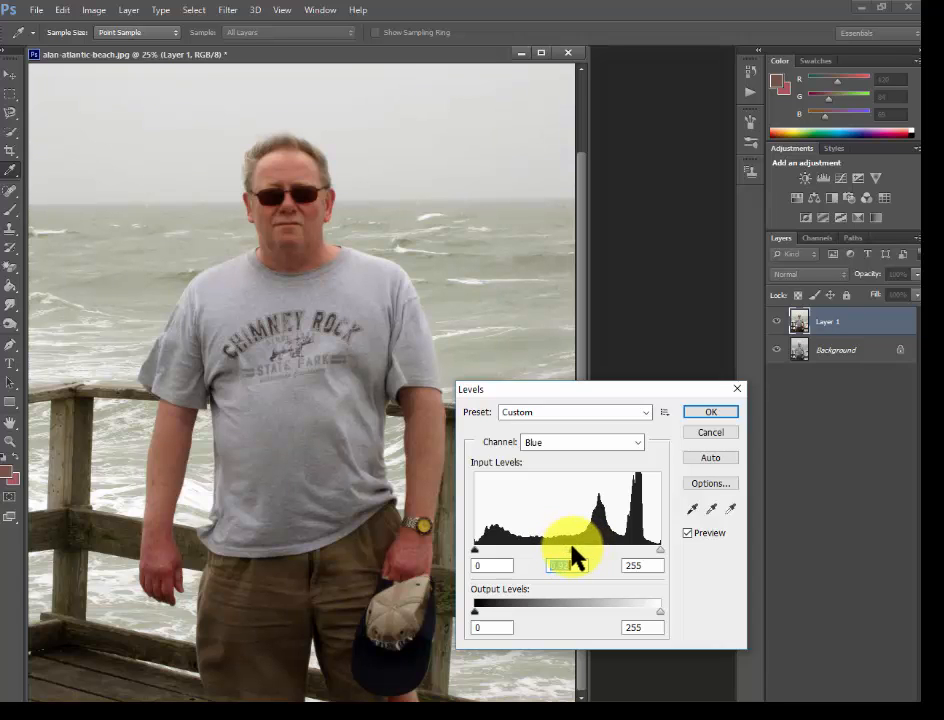
Compare the image with the Levels preview off and on, and apply the color correction to Layer 1.
{"action": "left_click", "coordinate": [686, 532]}
{"action": "left_click", "coordinate": [686, 532]}
{"action": "left_click", "coordinate": [709, 412]}
{"action": "key", "text": "s"}
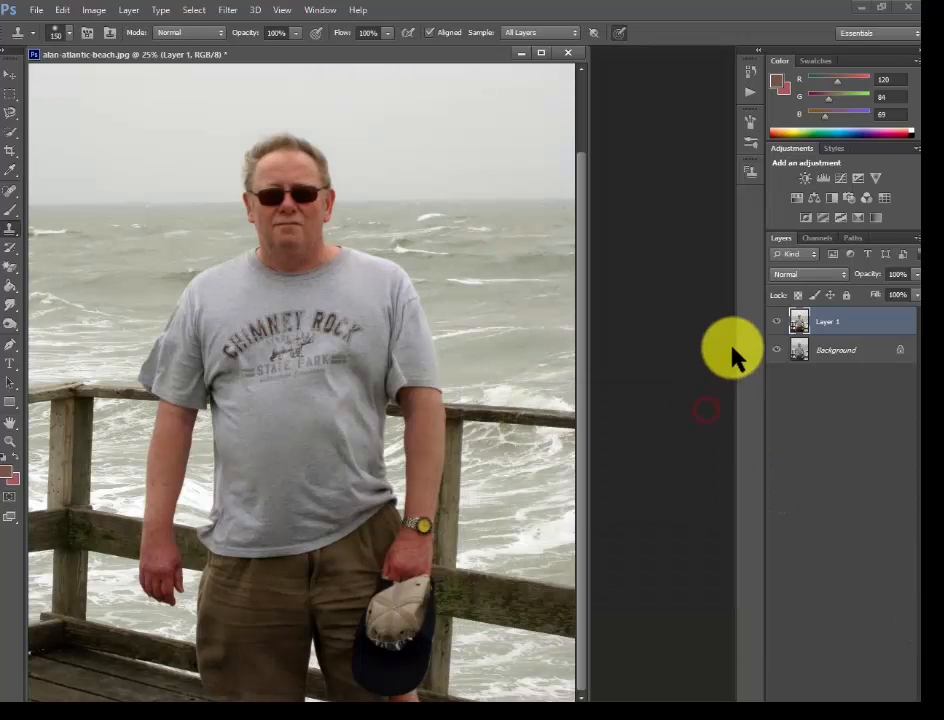
Compare the color-corrected Layer 1 with the original Background by hiding and showing Layer 1.
{"action": "left_click", "coordinate": [777, 323]}
{"action": "left_click", "coordinate": [778, 326]}
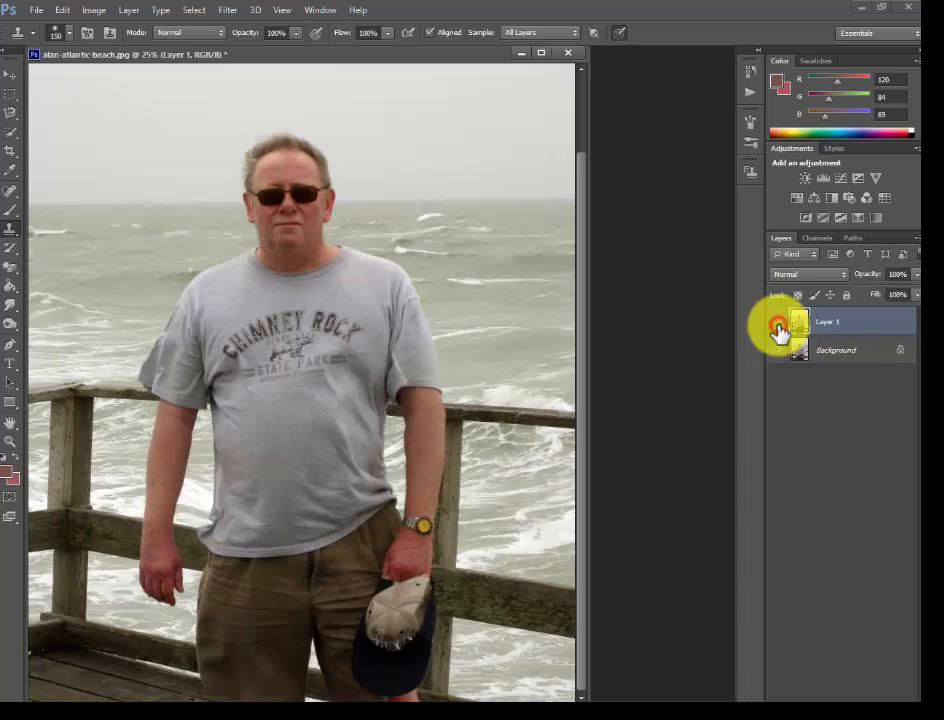